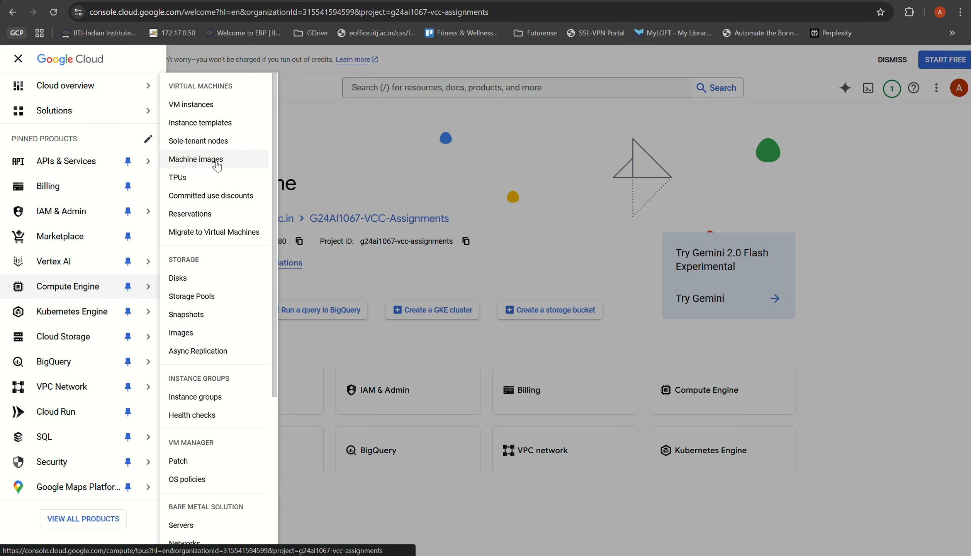
Step: Start a new Compute Engine VM instance using the N1 series and the n1-standard-1 preset (1 vCPU, 3.75 GB memory)
{"action": "left_click", "coordinate": [211, 110]}
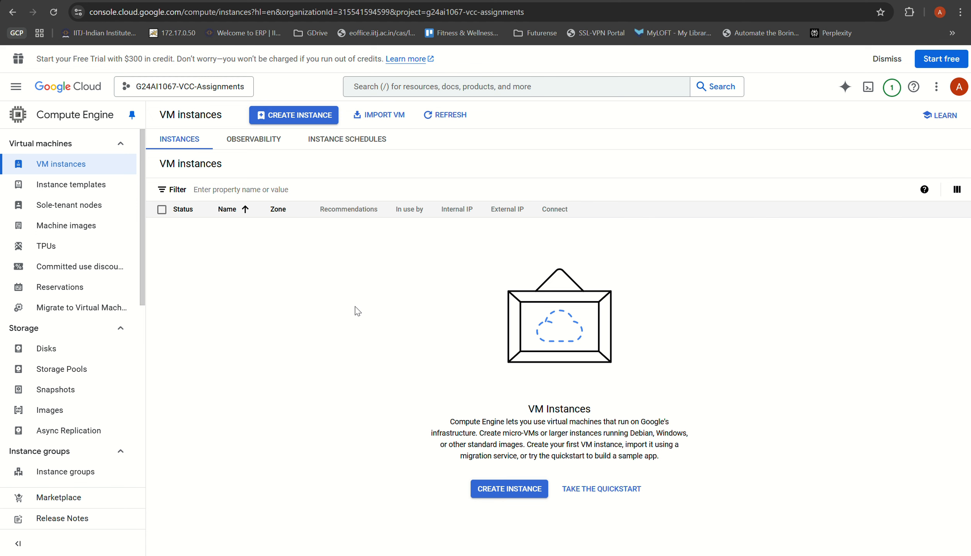
{"action": "left_click", "coordinate": [284, 118]}
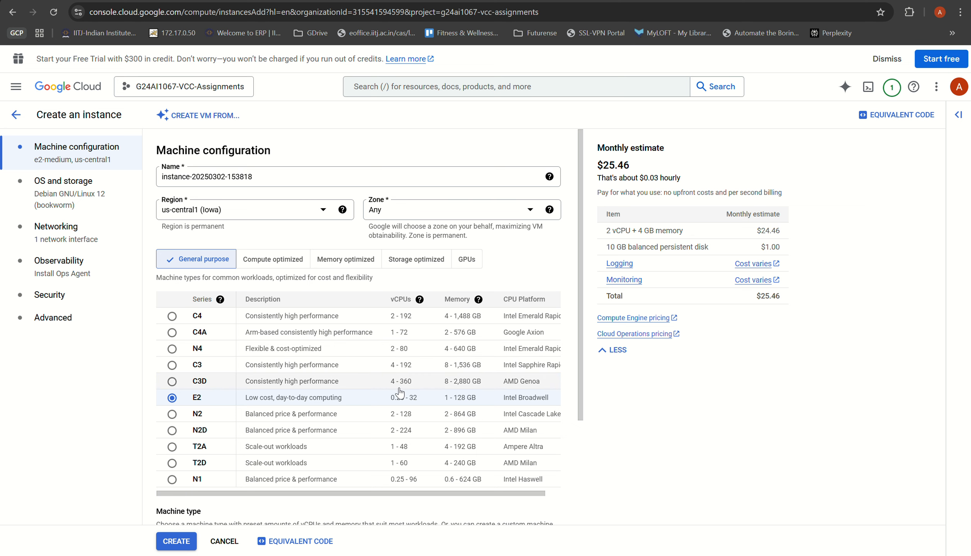
{"action": "scroll", "coordinate": [270, 409], "scroll_direction": "down", "scroll_amount": 1}
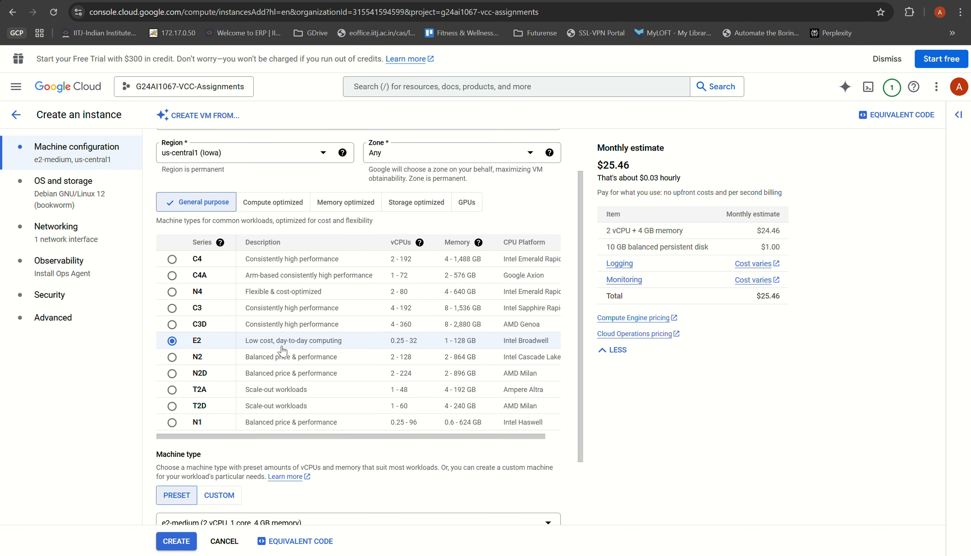
{"action": "left_click", "coordinate": [171, 423]}
{"action": "scroll", "coordinate": [262, 371], "scroll_direction": "down", "scroll_amount": 2}
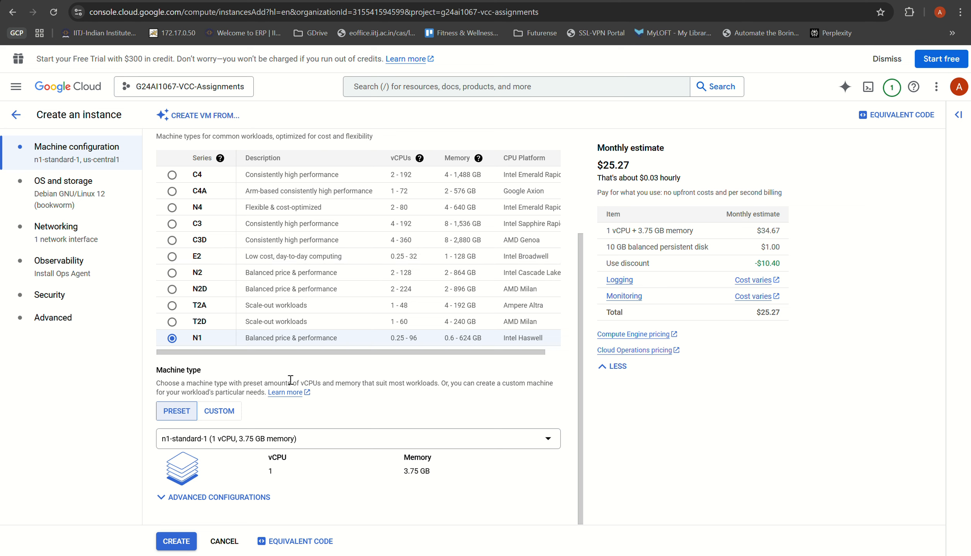
{"action": "left_click", "coordinate": [304, 440]}
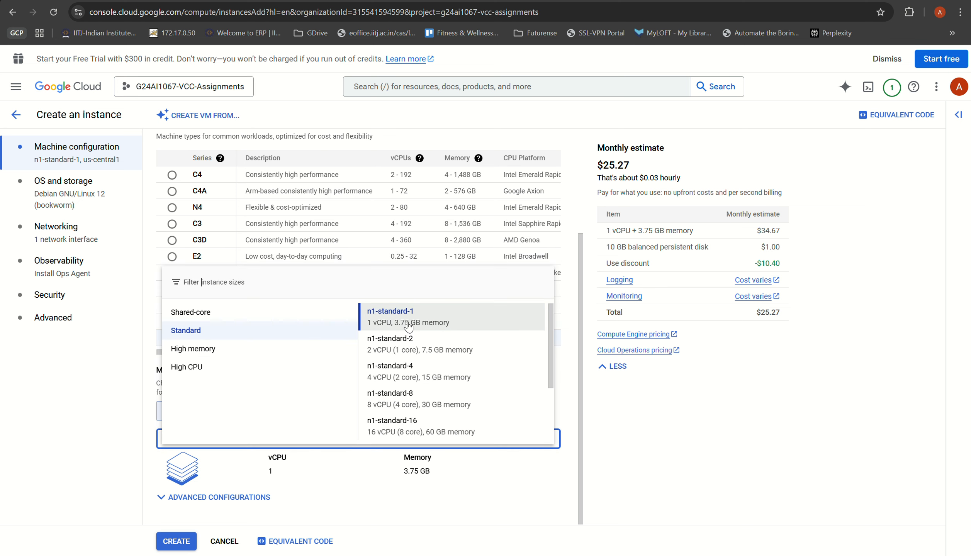
{"action": "left_click", "coordinate": [438, 325]}
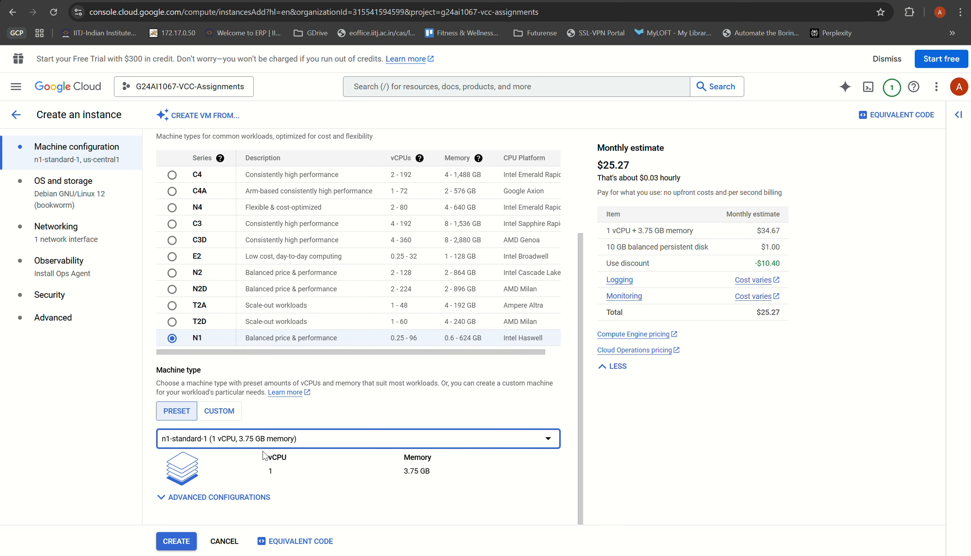
Step: Change the instance's boot disk to a size of 15 GB with Ubuntu as the operating system
{"action": "left_click", "coordinate": [78, 201]}
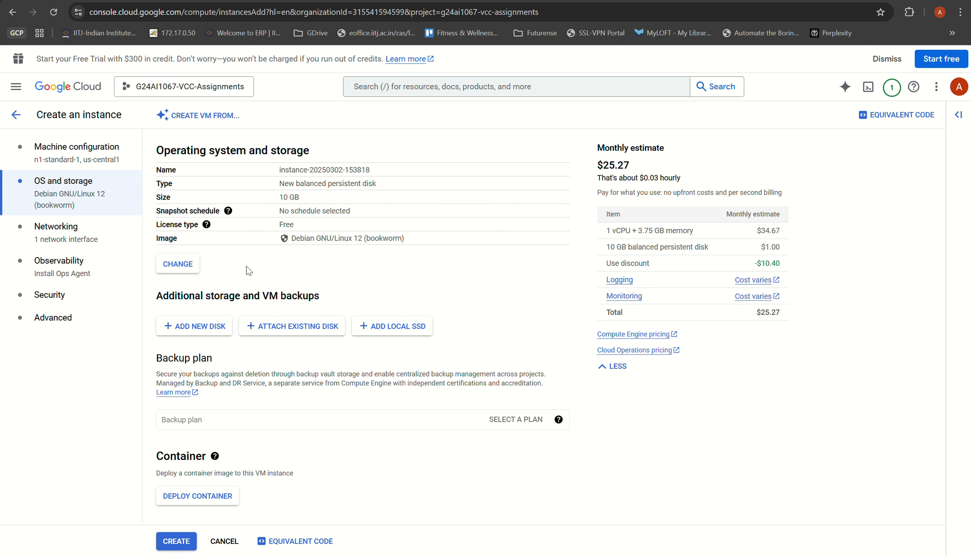
{"action": "left_click", "coordinate": [183, 271]}
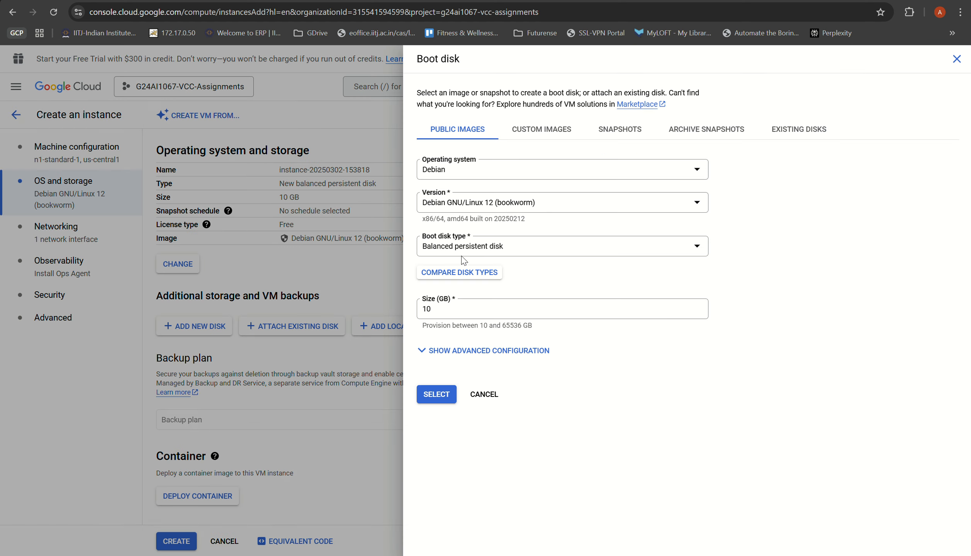
{"action": "left_click_drag", "start_coordinate": [447, 311], "coordinate": [425, 313]}
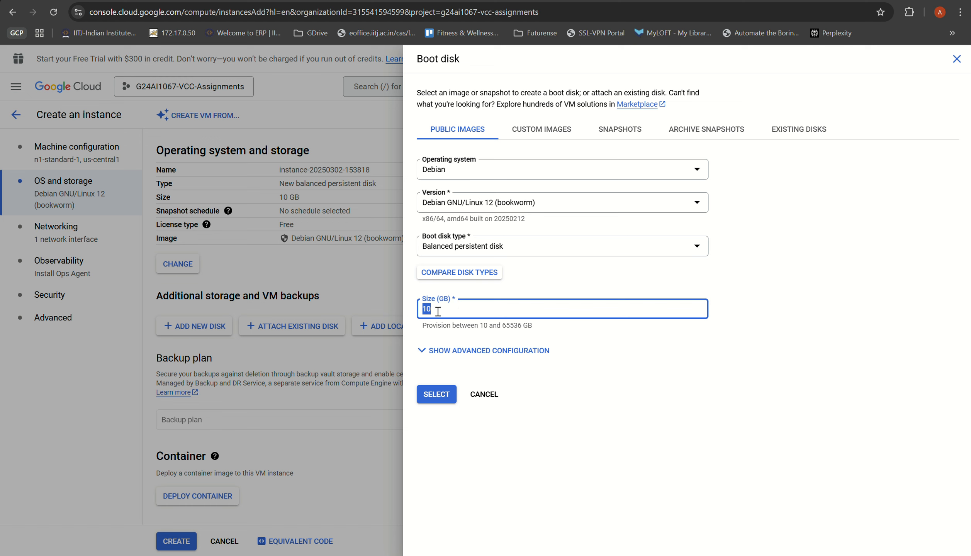
{"action": "left_click", "coordinate": [437, 311]}
{"action": "left_click", "coordinate": [460, 170]}
{"action": "scroll", "coordinate": [478, 245], "scroll_direction": "down", "scroll_amount": 5}
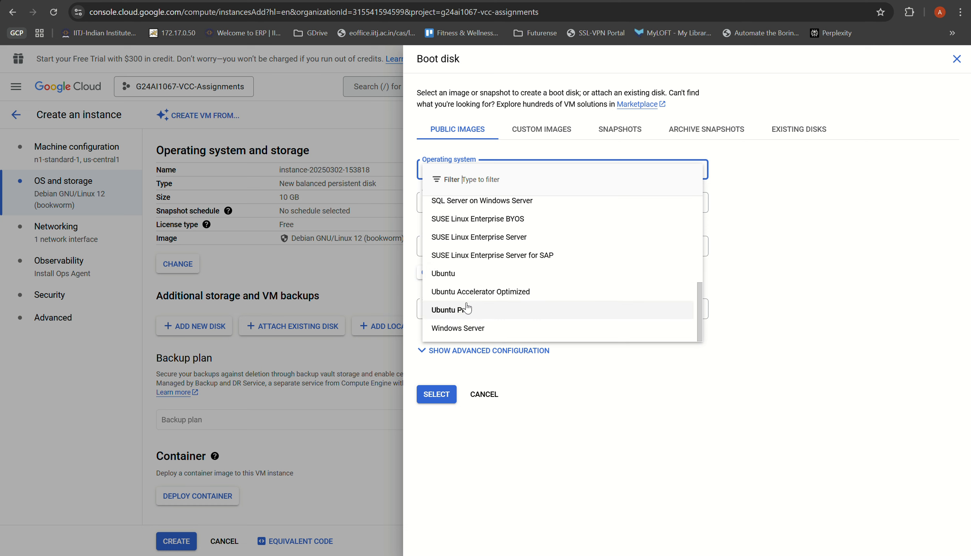
{"action": "left_click", "coordinate": [498, 273]}
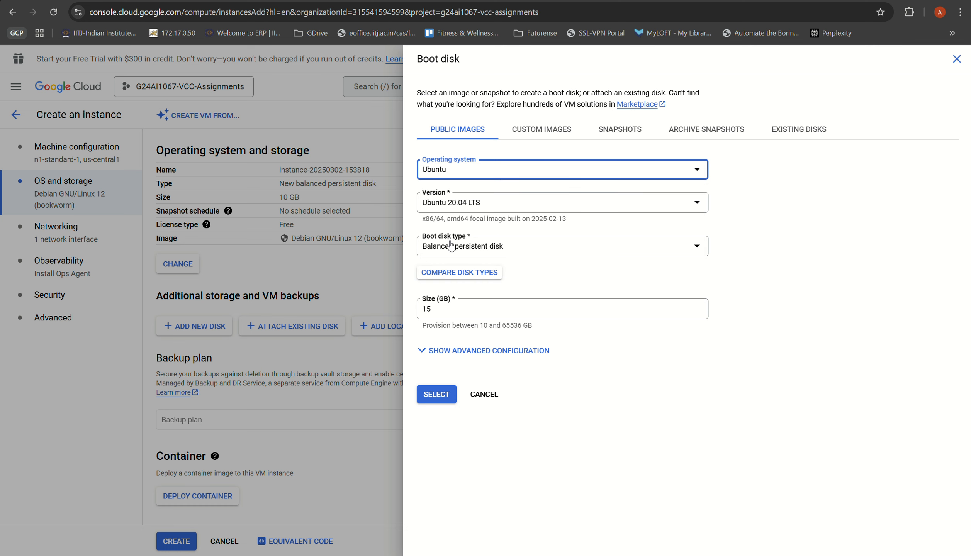
Step: Keep the balanced persistent disk type, review the boot disk's advanced configuration, and apply the boot disk selection
{"action": "left_click", "coordinate": [504, 249]}
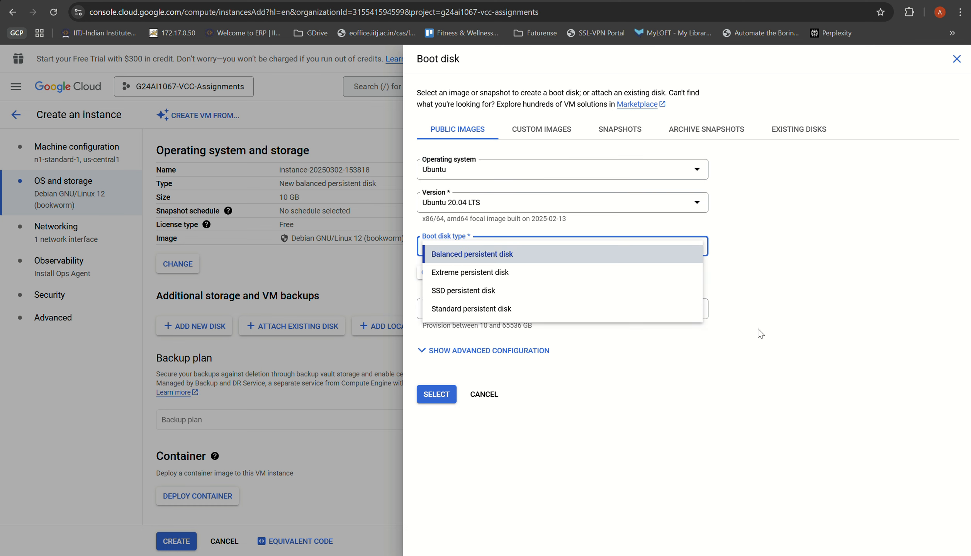
{"action": "left_click", "coordinate": [814, 334]}
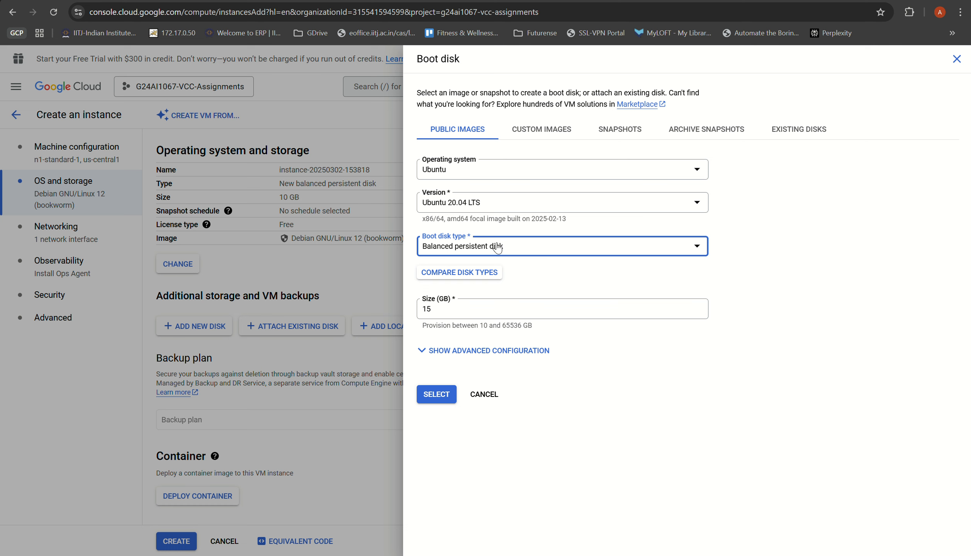
{"action": "left_click", "coordinate": [487, 351]}
{"action": "scroll", "coordinate": [519, 347], "scroll_direction": "down", "scroll_amount": 6}
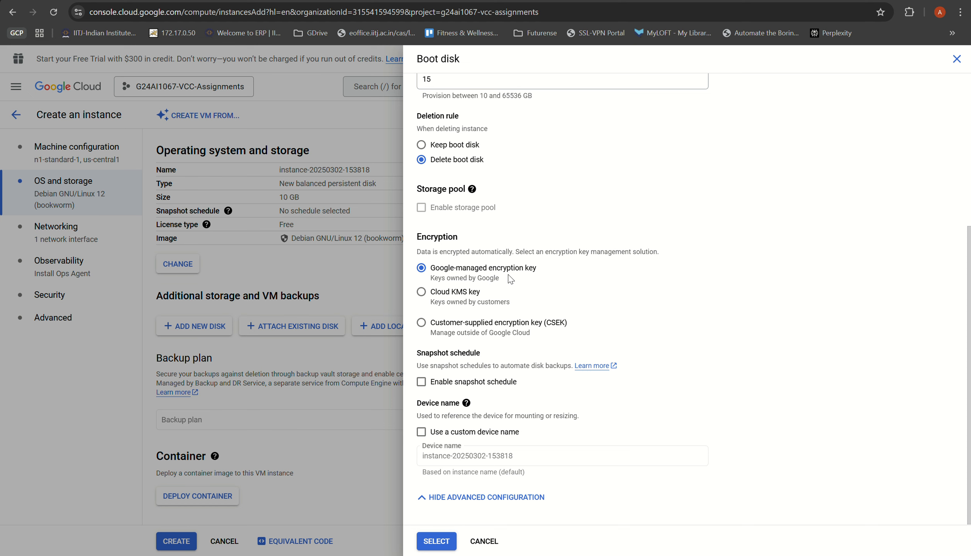
{"action": "left_click", "coordinate": [436, 541]}
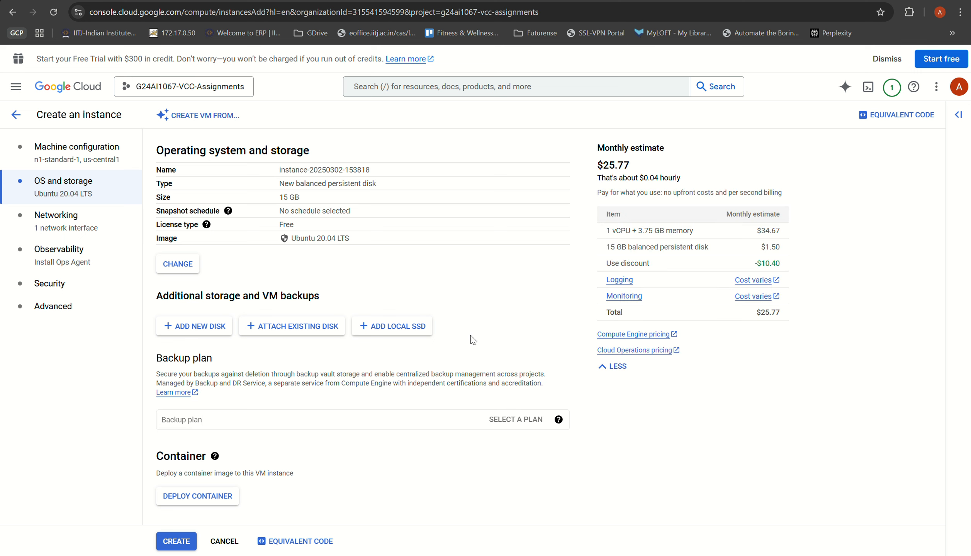
Step: Allow HTTP and HTTPS traffic in the instance's firewall settings and create the VM
{"action": "scroll", "coordinate": [386, 309], "scroll_direction": "down", "scroll_amount": 5}
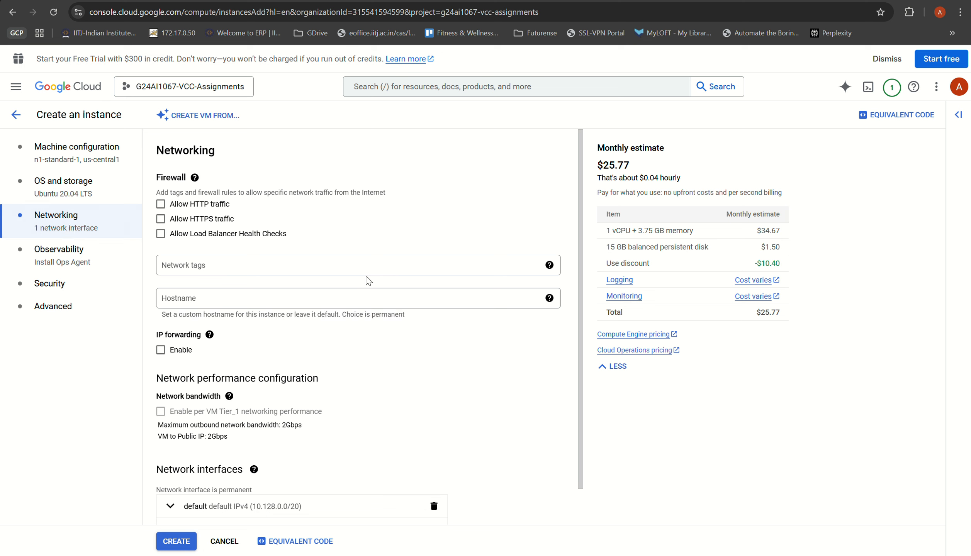
{"action": "left_click", "coordinate": [220, 209]}
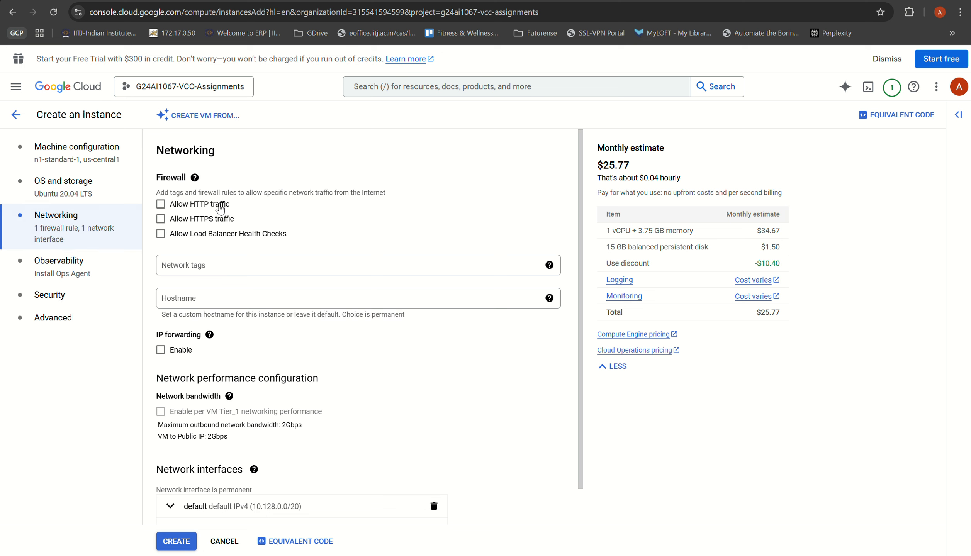
{"action": "left_click", "coordinate": [202, 222]}
{"action": "scroll", "coordinate": [209, 270], "scroll_direction": "down", "scroll_amount": 1}
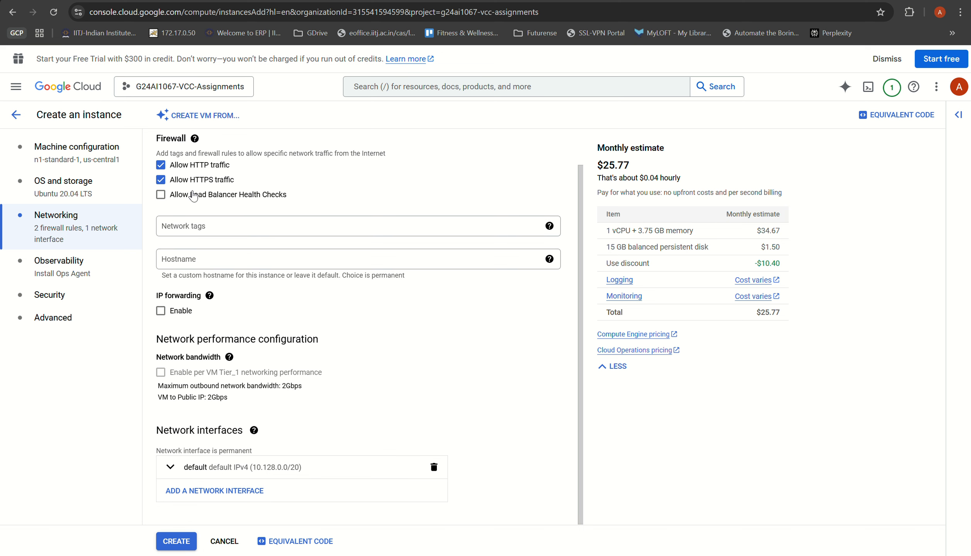
{"action": "mouse_move", "coordinate": [210, 296]}
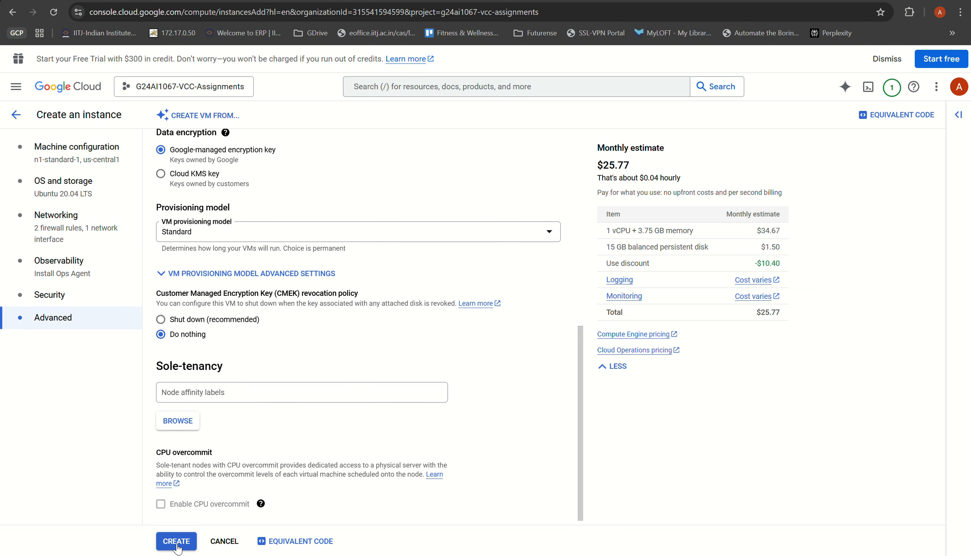
{"action": "left_click", "coordinate": [177, 549]}
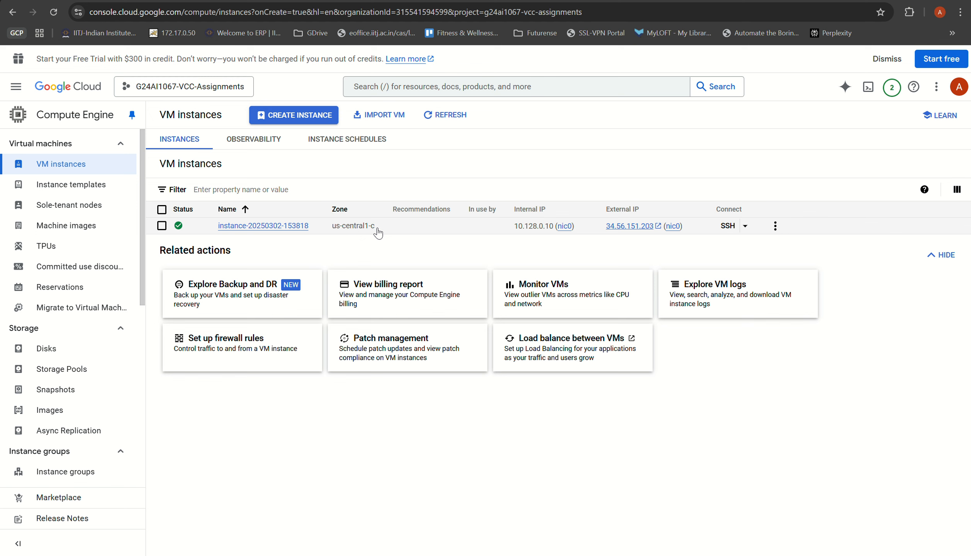
Step: Connect to the new VM instance over SSH in a browser window and authorize the connection
{"action": "left_click", "coordinate": [162, 225]}
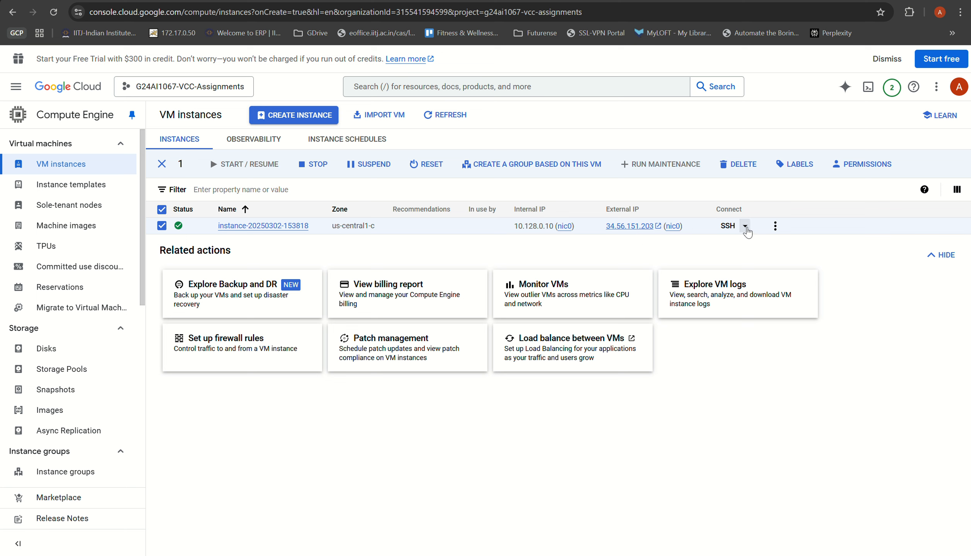
{"action": "left_click", "coordinate": [745, 228]}
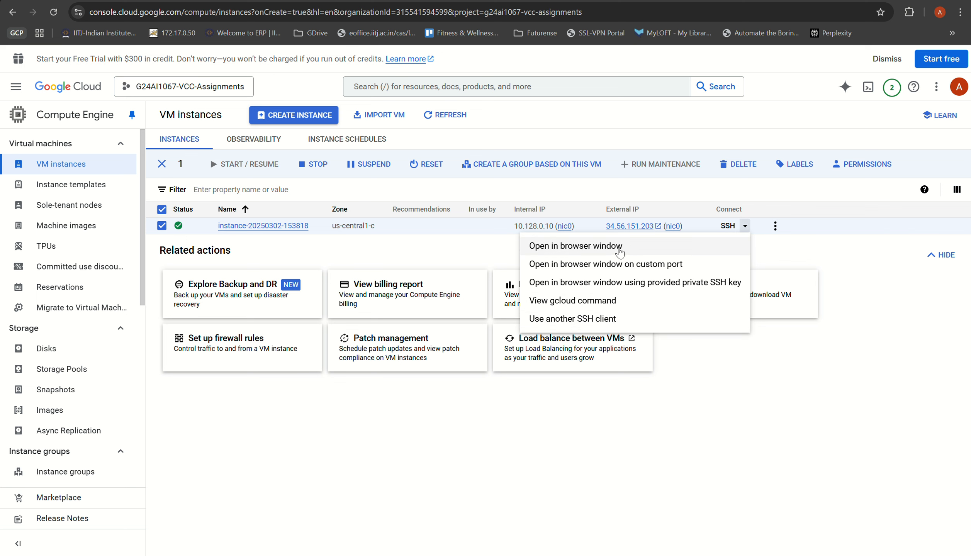
{"action": "left_click", "coordinate": [619, 251]}
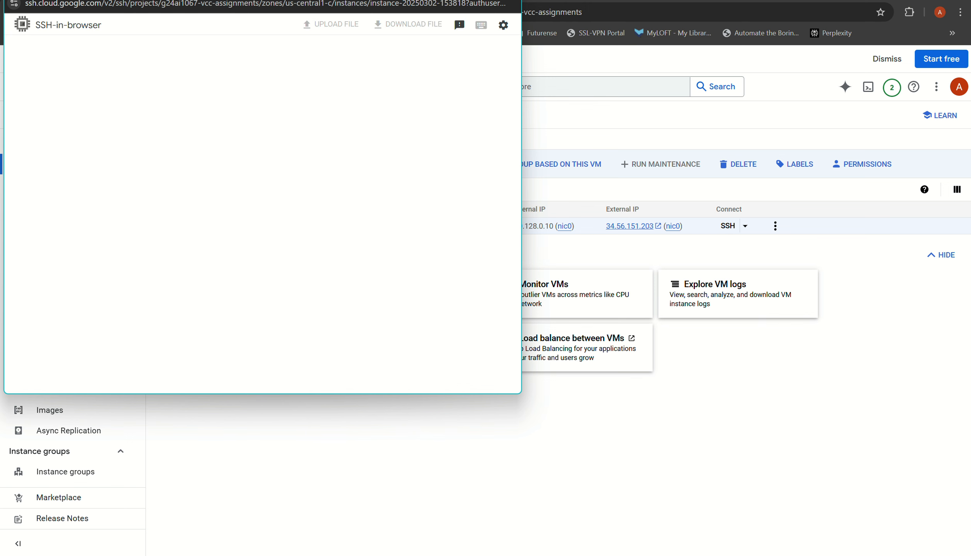
{"action": "left_click_drag", "start_coordinate": [277, 12], "coordinate": [295, 45]}
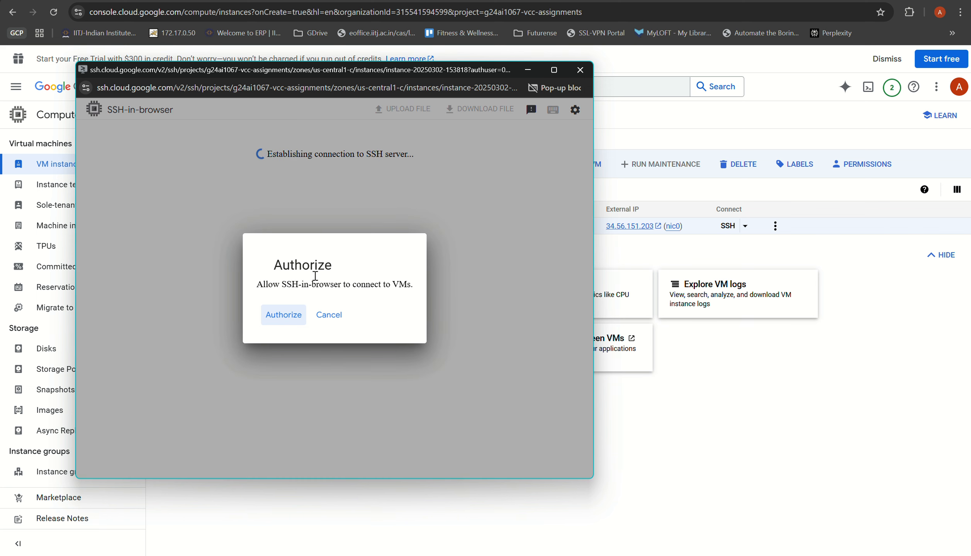
{"action": "left_click", "coordinate": [284, 319]}
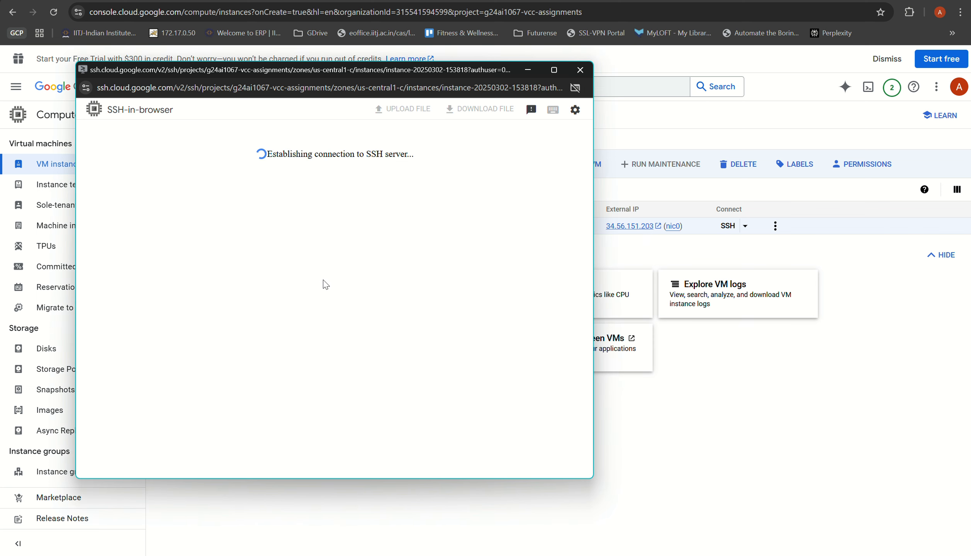
{"action": "left_click_drag", "start_coordinate": [399, 77], "coordinate": [548, 77]}
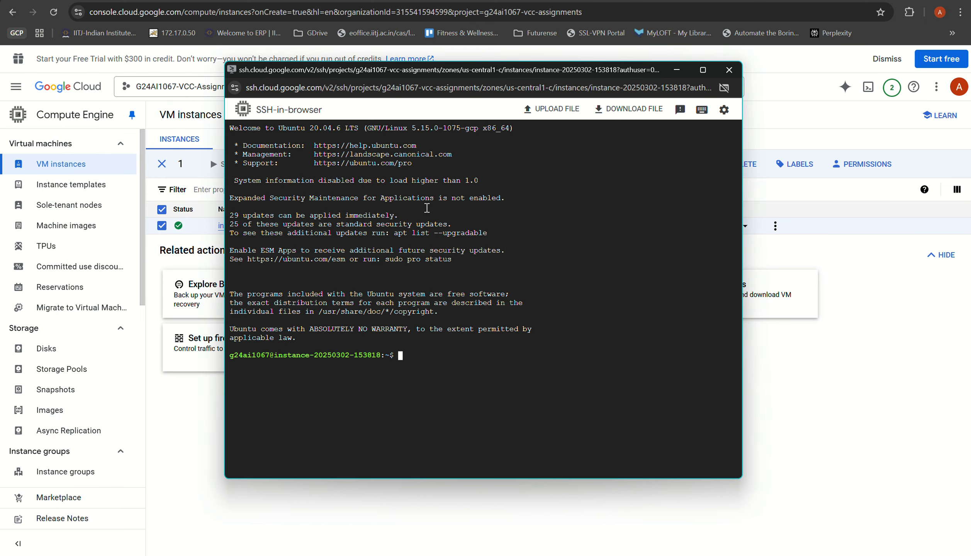
{"action": "left_click_drag", "start_coordinate": [234, 128], "coordinate": [518, 128]}
{"action": "left_click", "coordinate": [497, 232]}
{"action": "left_click_drag", "start_coordinate": [533, 326], "coordinate": [230, 128]}
{"action": "left_click", "coordinate": [455, 365]}
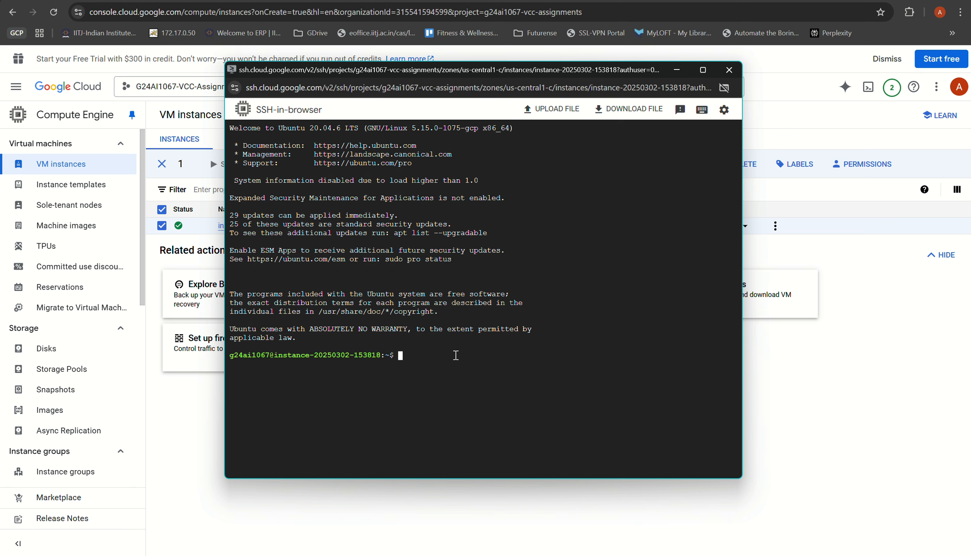